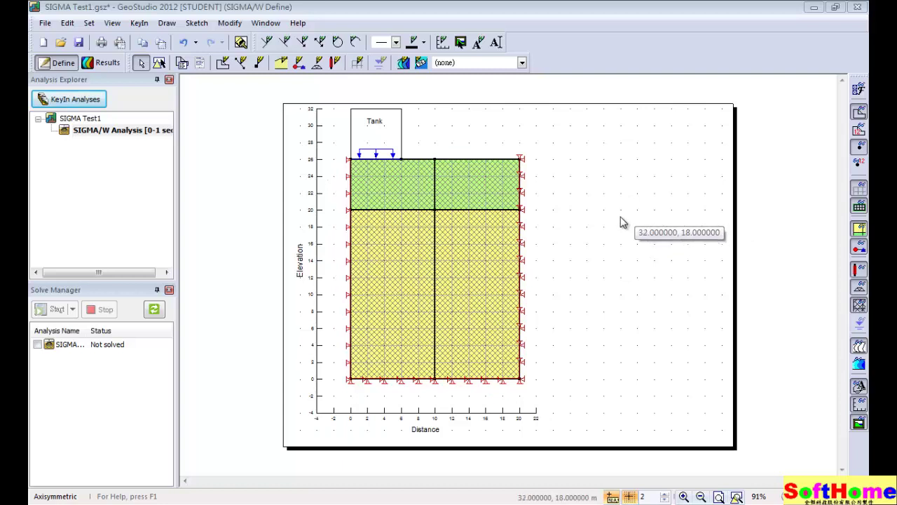
- Open the Draw Boundary Conditions dialog for lines, with Zero Pressure as the condition
click(299, 68)
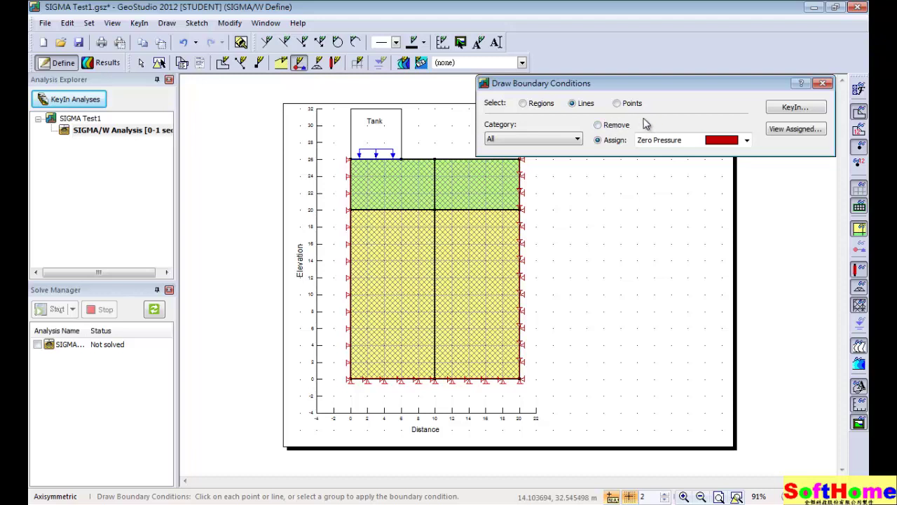
- Remove boundary conditions from the box-selected lines at the tank base, with Category left as All
click(598, 125)
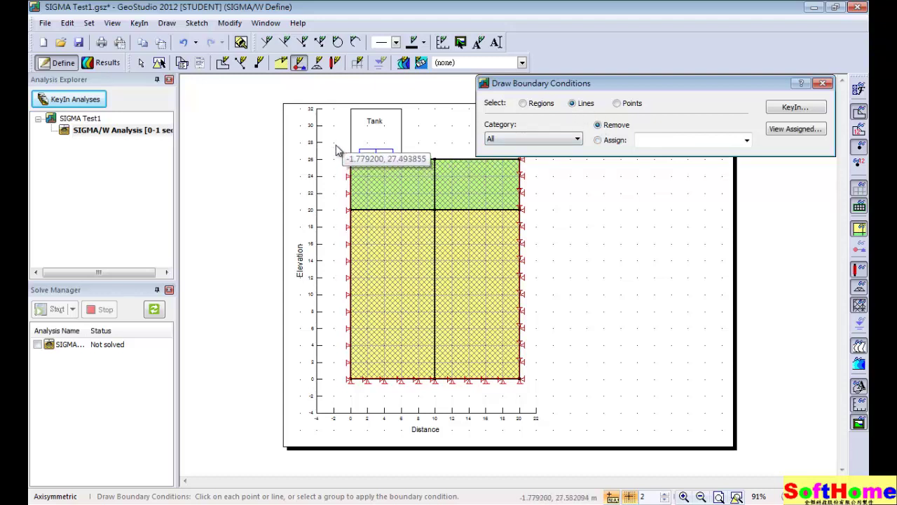
drag(341, 139, 357, 211)
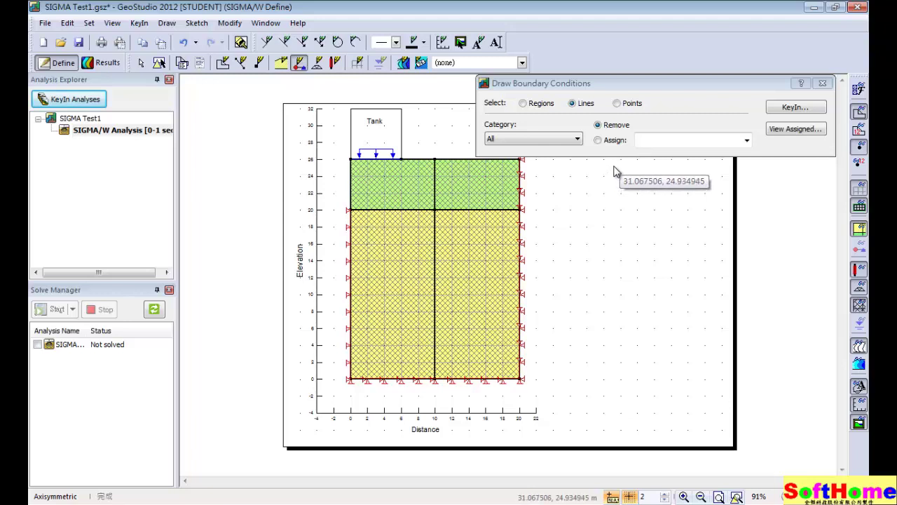
click(579, 140)
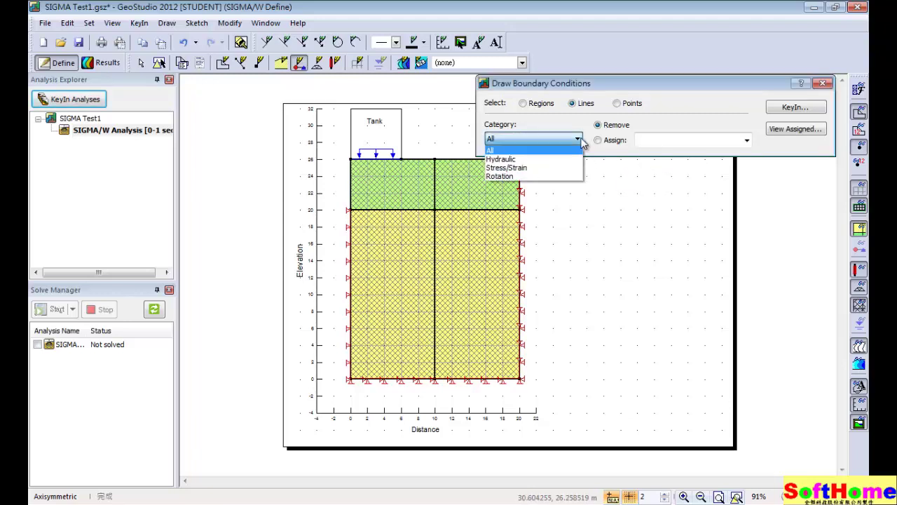
click(498, 150)
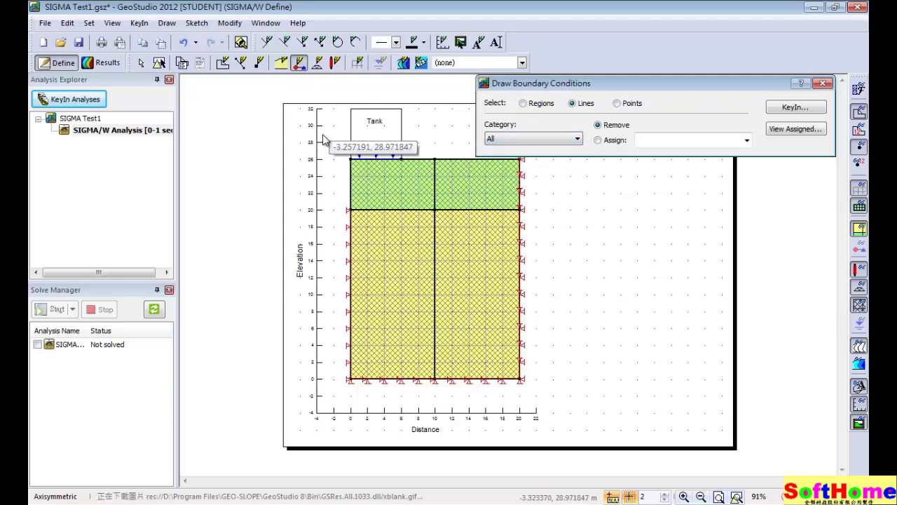
drag(325, 133, 416, 164)
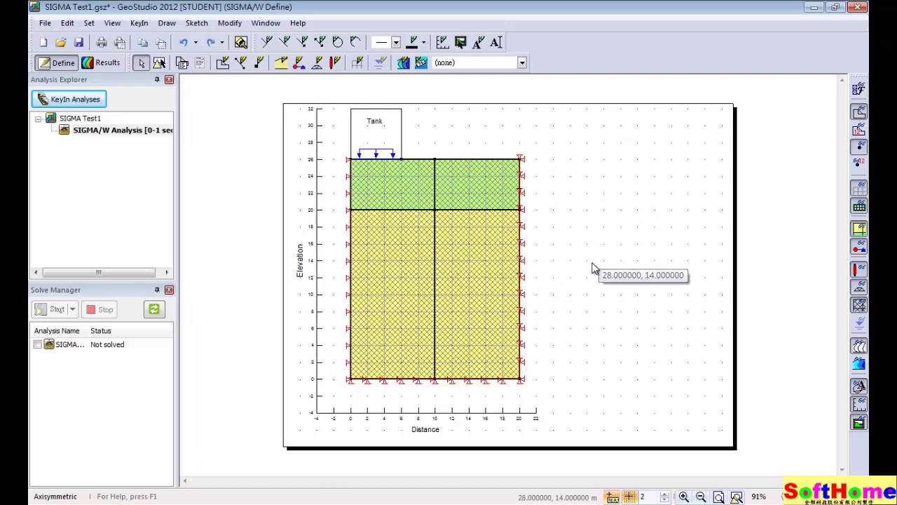
- Assign 1 - Lower Material to the upper-right region and 2 - Upper Material to the lower-right region
click(282, 65)
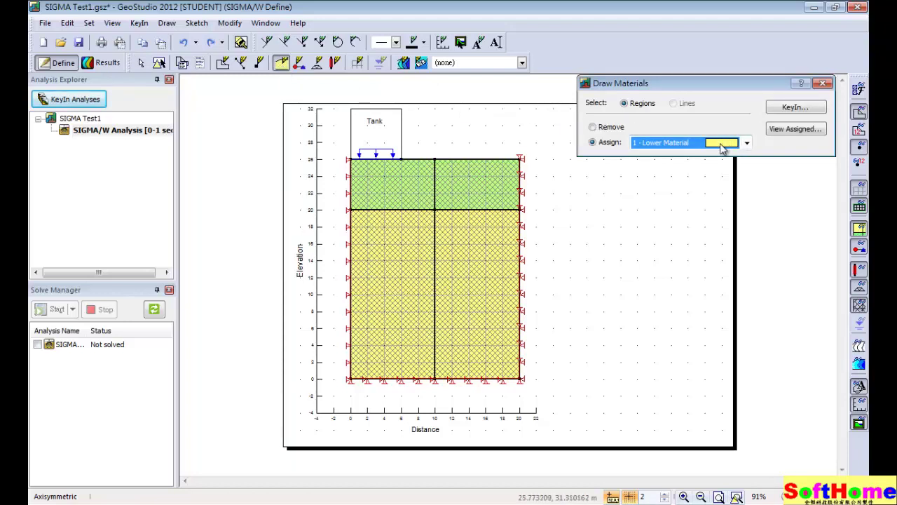
click(474, 182)
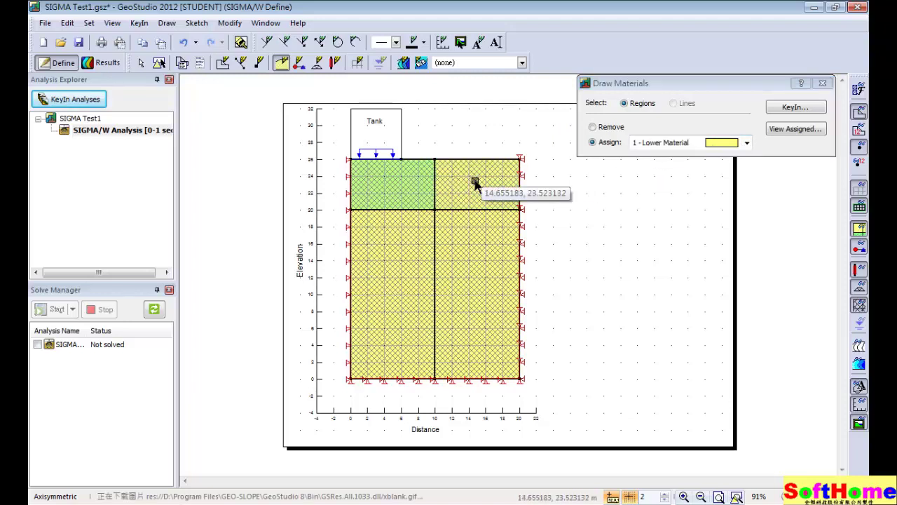
click(747, 143)
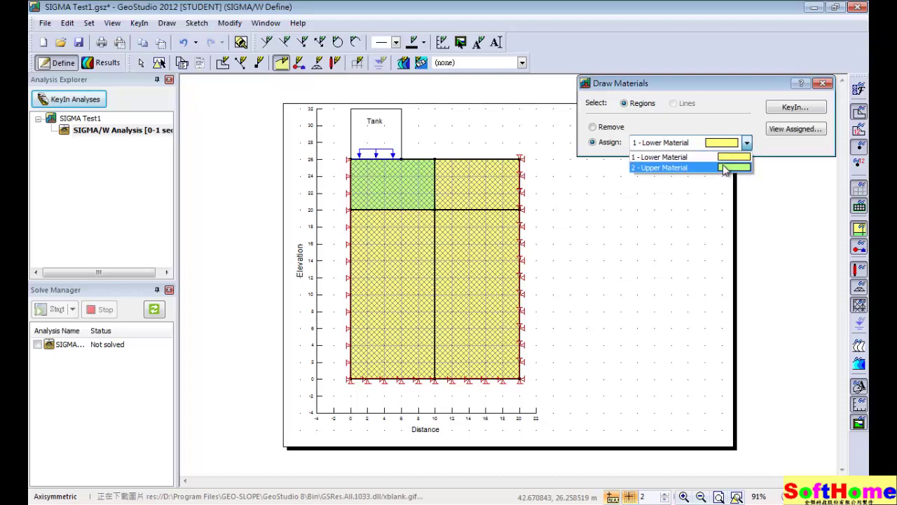
click(732, 155)
click(483, 289)
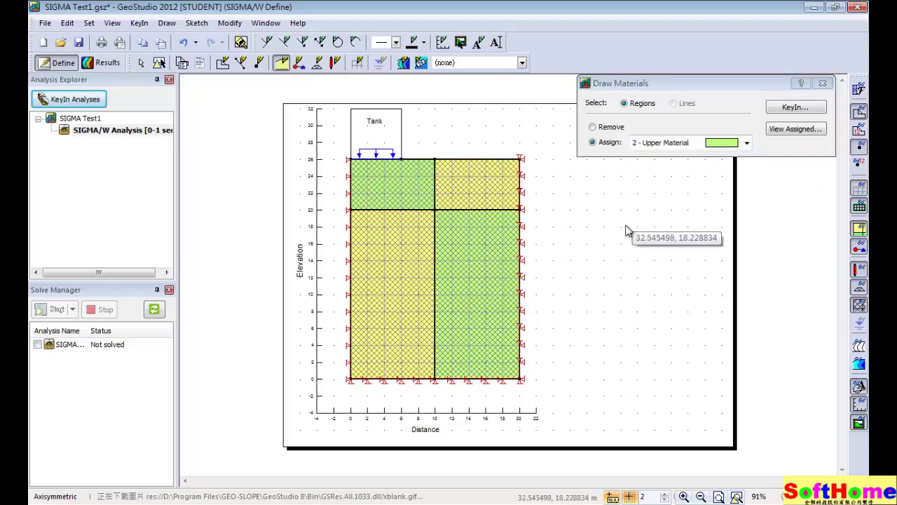
- Remove the materials from the lower-right and upper-right regions
click(596, 128)
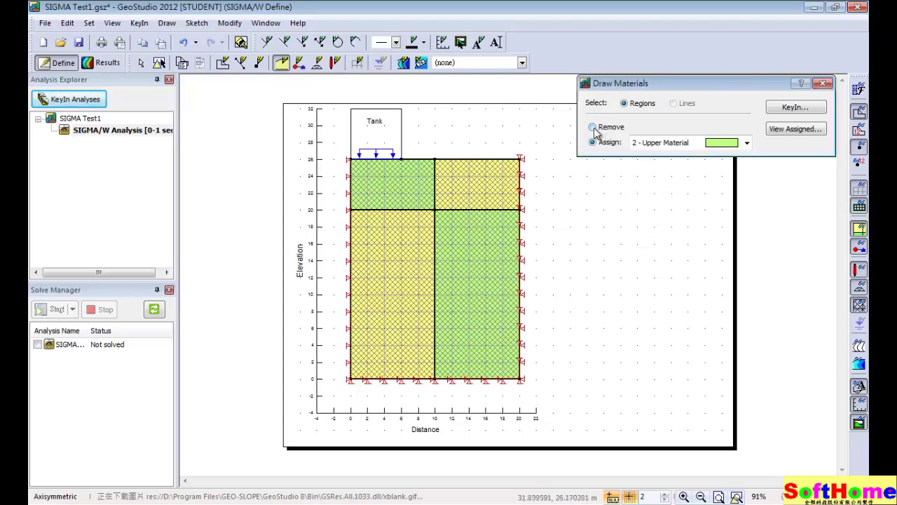
click(477, 261)
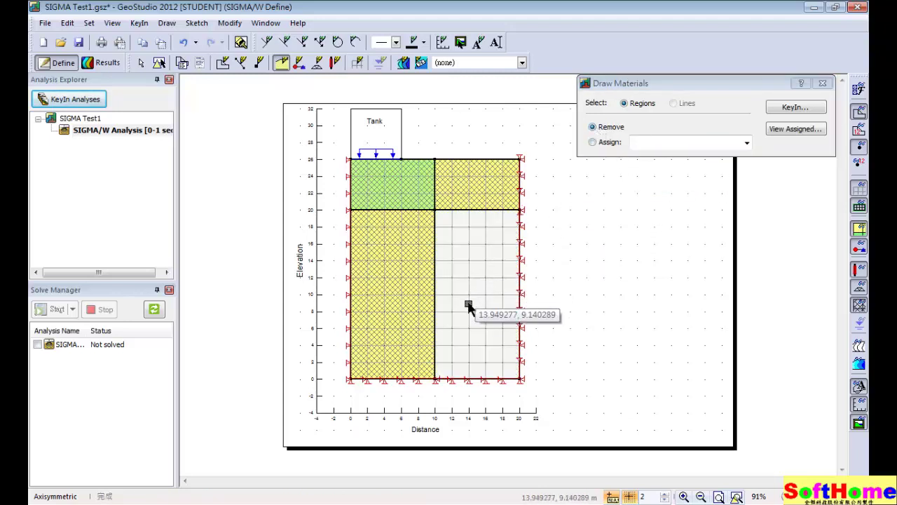
click(479, 197)
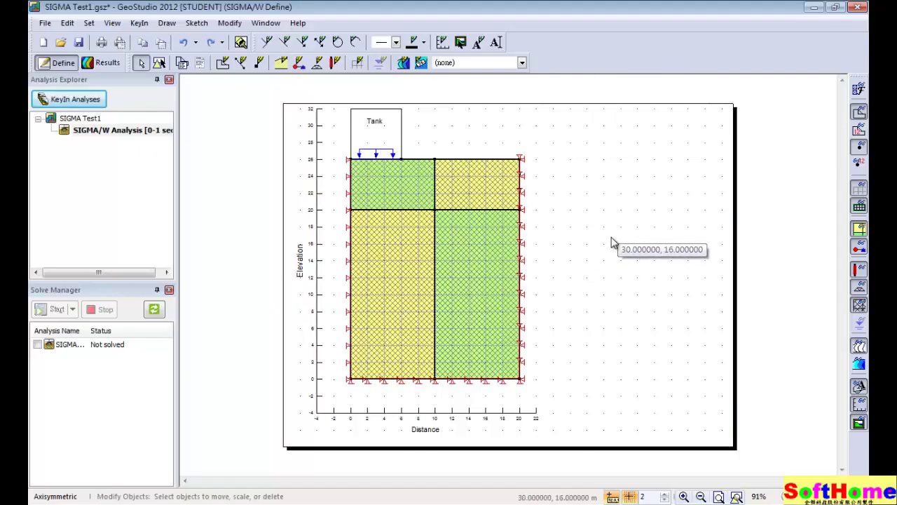
- Delete the upper-right soil region using Modify > Objects
click(230, 23)
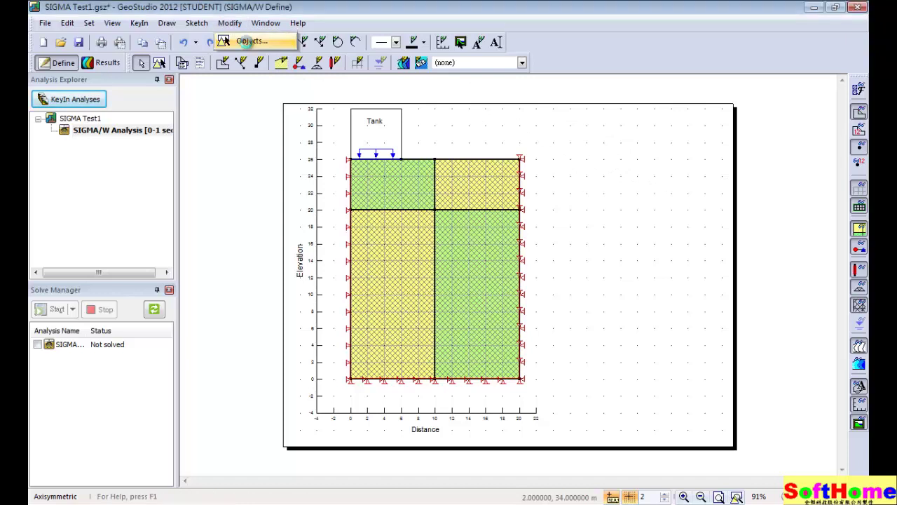
click(246, 42)
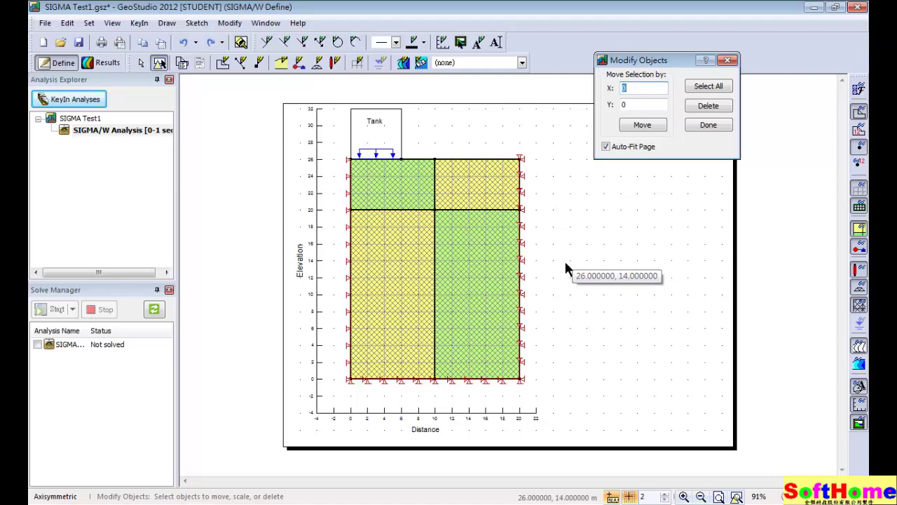
click(491, 195)
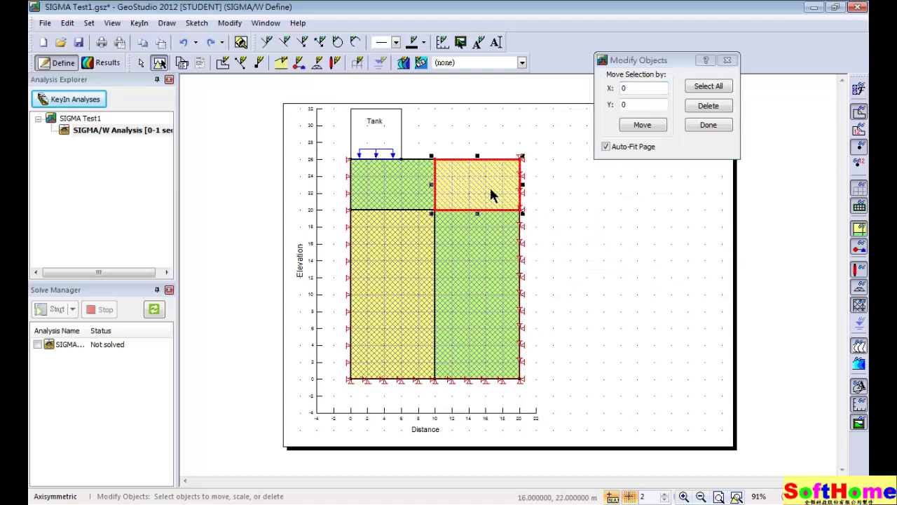
drag(491, 195, 488, 184)
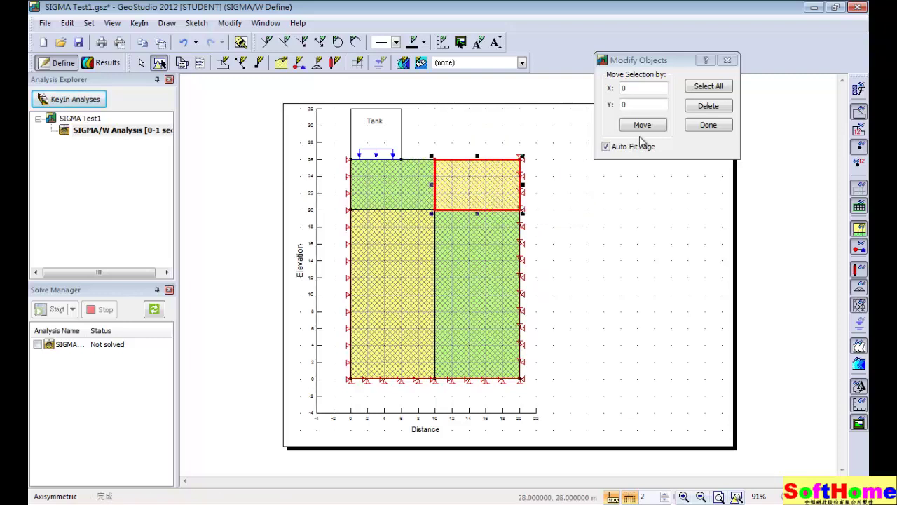
click(715, 109)
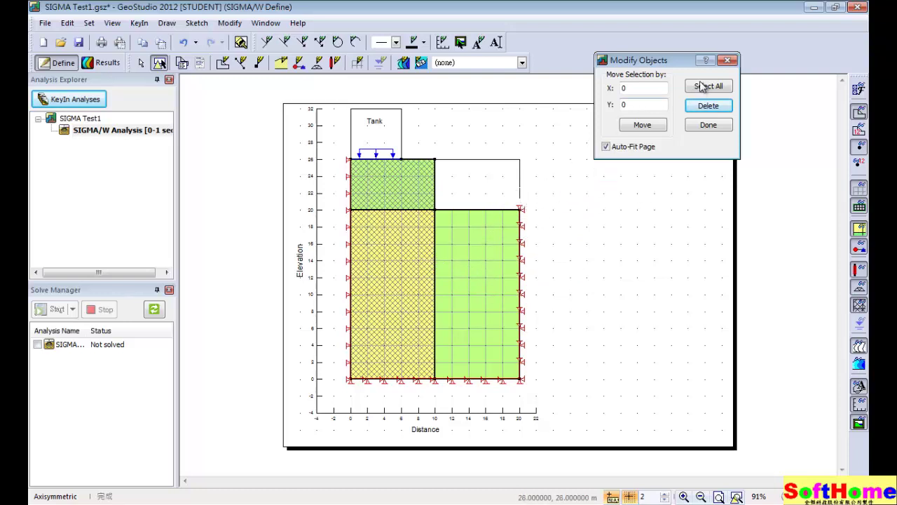
- Undo the region deletion to restore the right-side regions
click(728, 61)
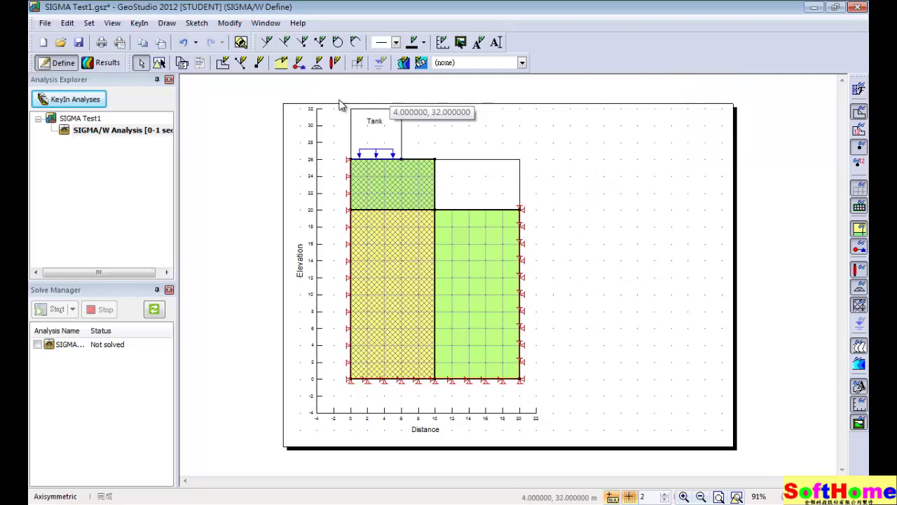
click(183, 42)
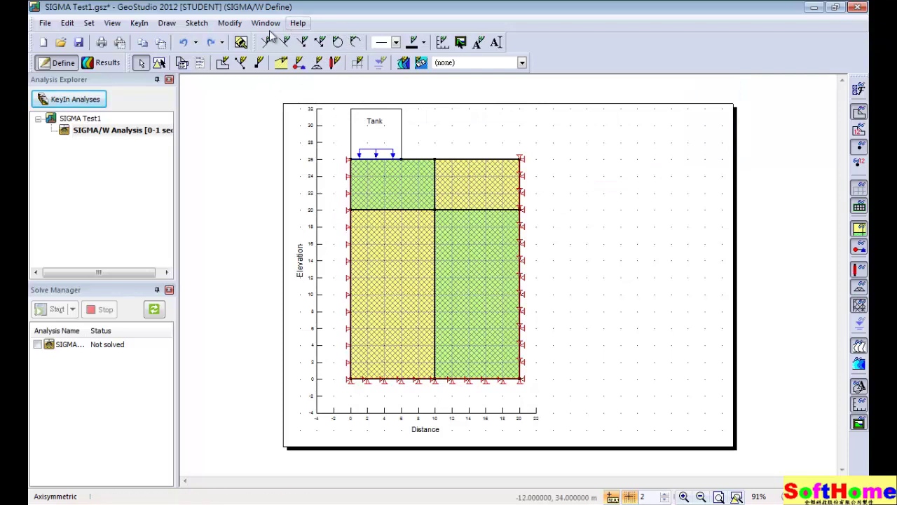
click(230, 23)
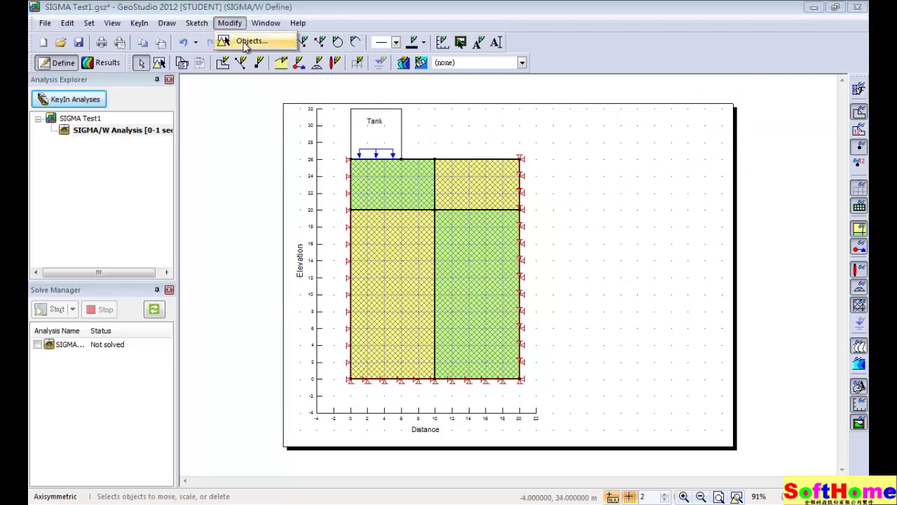
click(245, 41)
- Delete both the upper-right and lower-right soil regions in Modify Objects
click(480, 184)
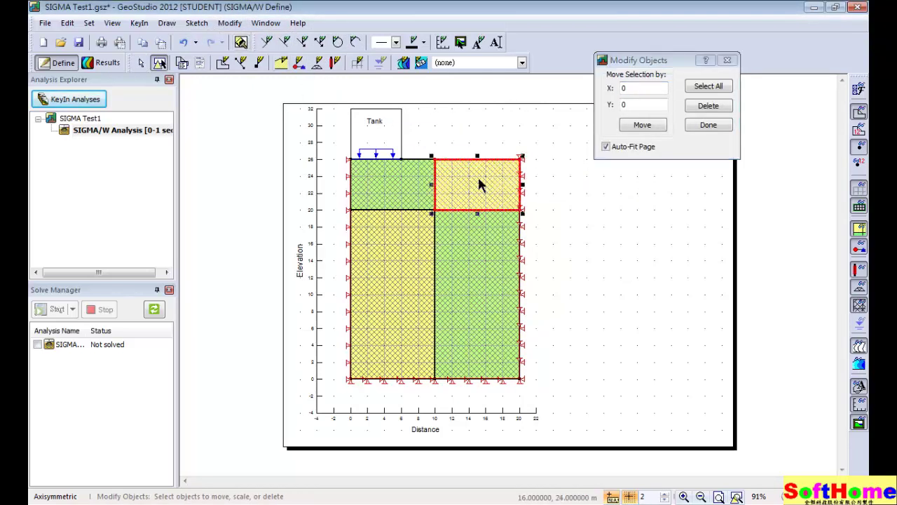
click(718, 113)
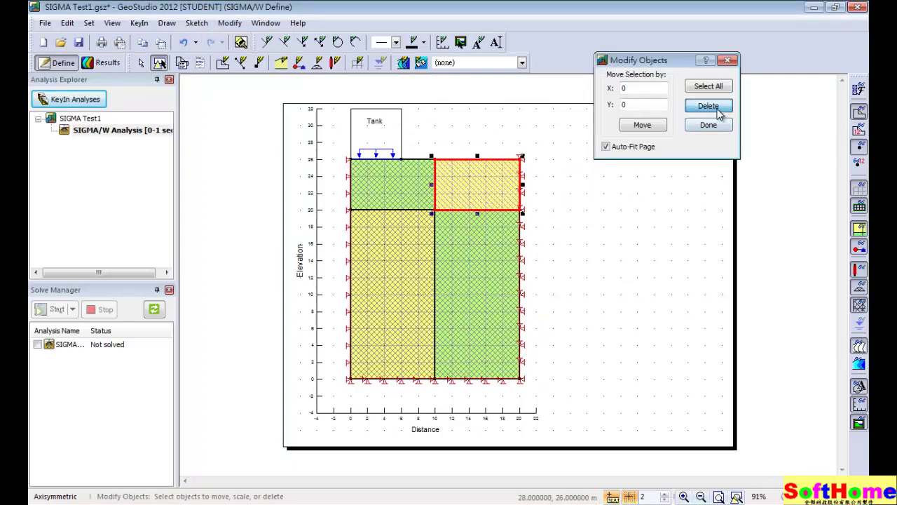
click(720, 114)
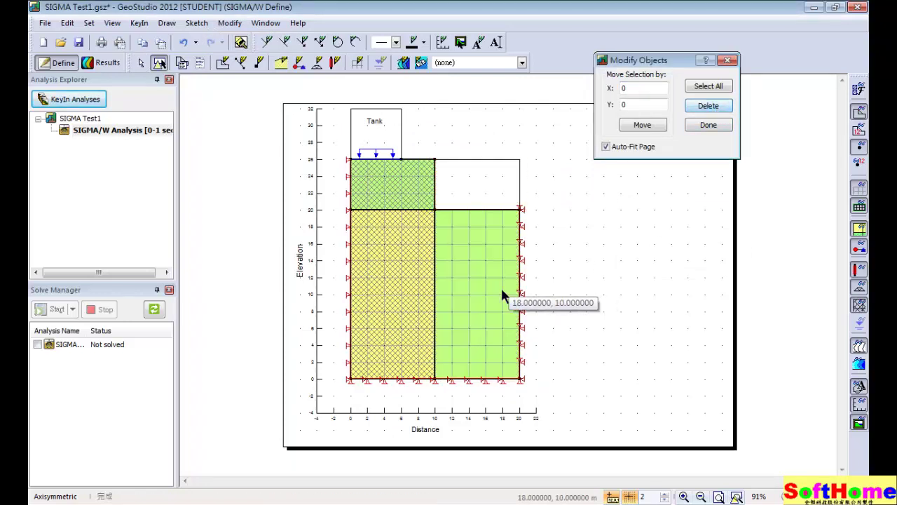
click(501, 286)
click(716, 113)
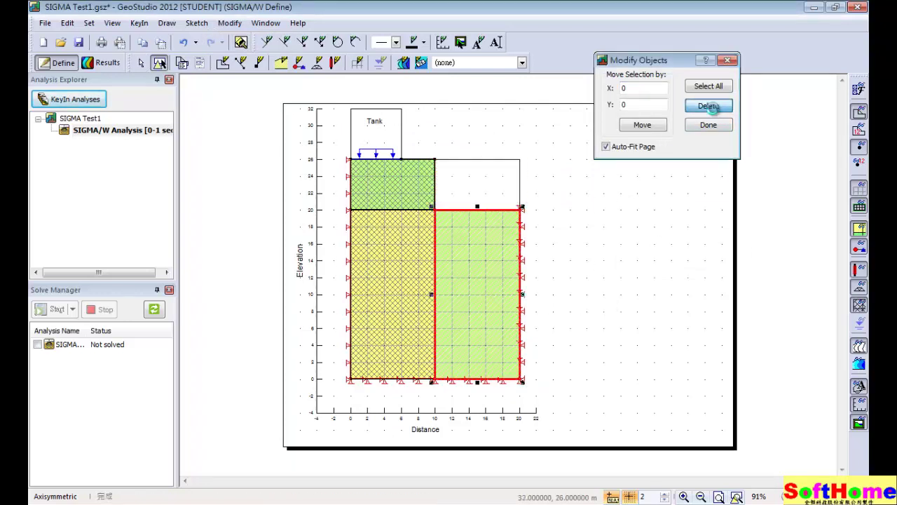
click(710, 106)
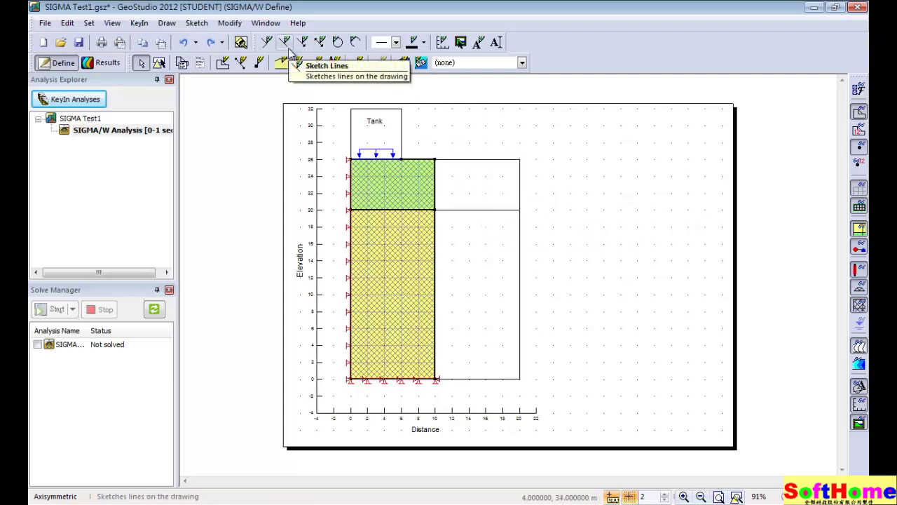
- Delete the elevation-20 line, the right top line and the right vertical edge line
click(230, 23)
click(244, 42)
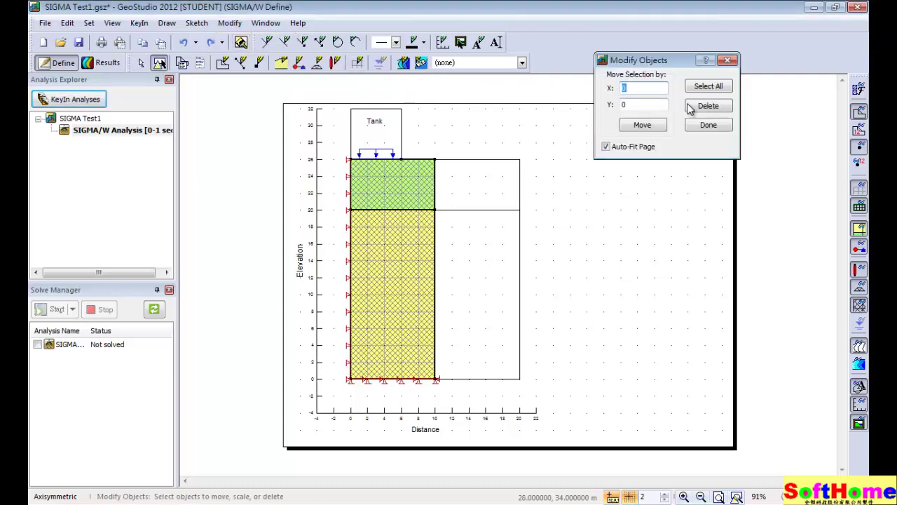
click(485, 205)
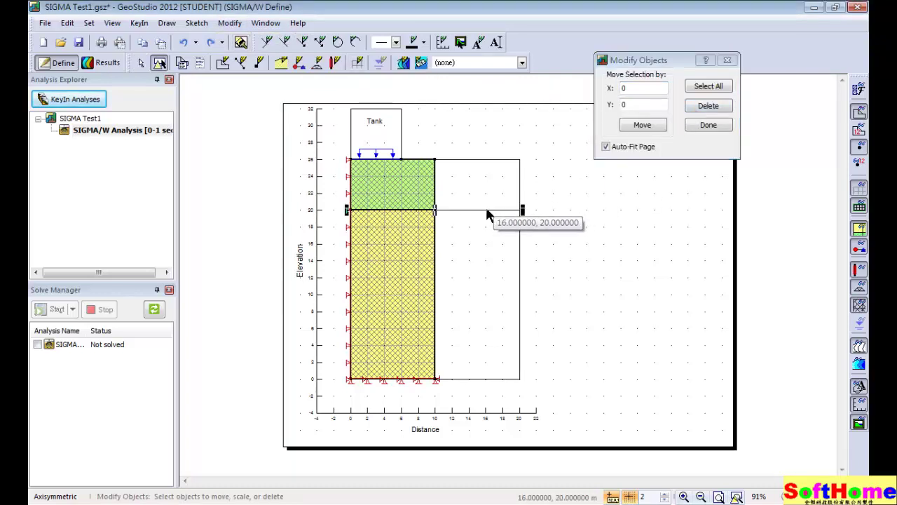
click(705, 107)
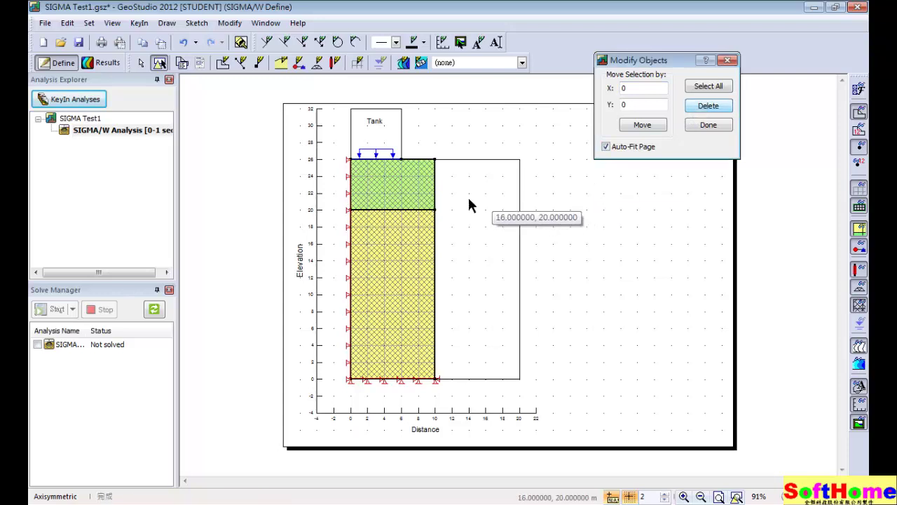
click(476, 161)
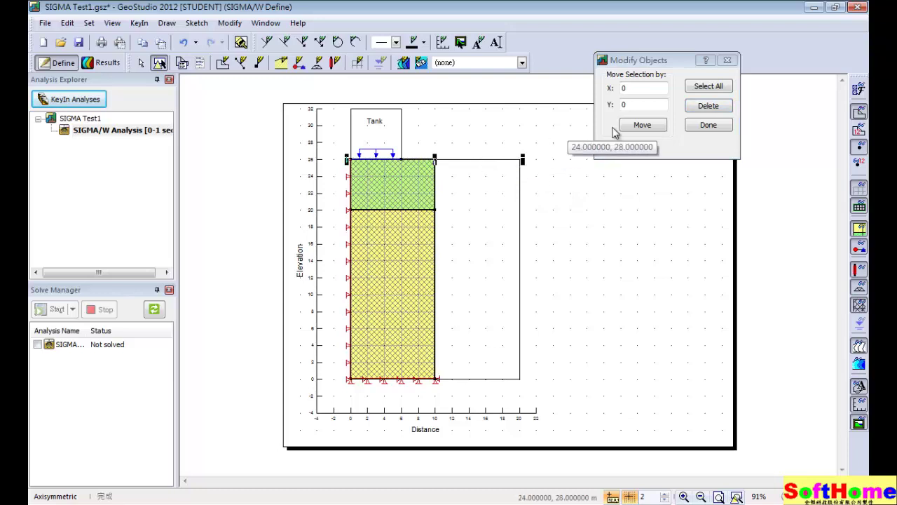
click(708, 107)
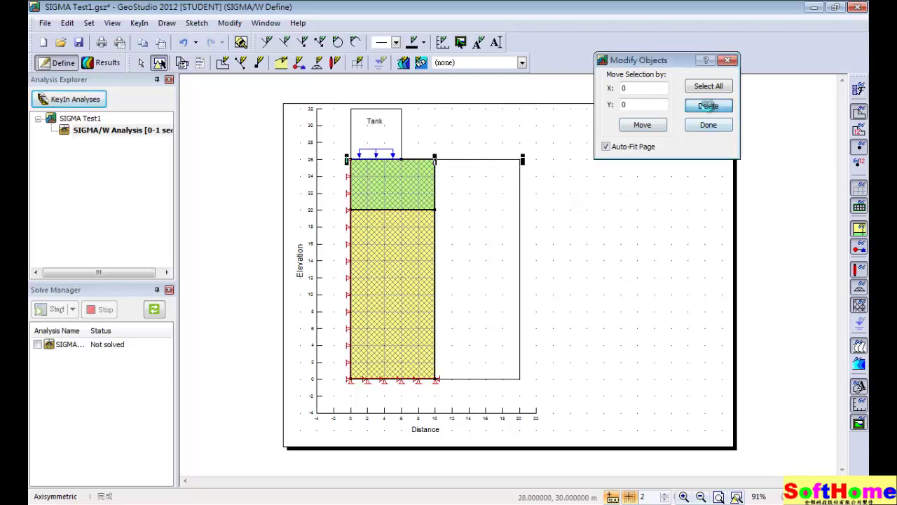
click(520, 256)
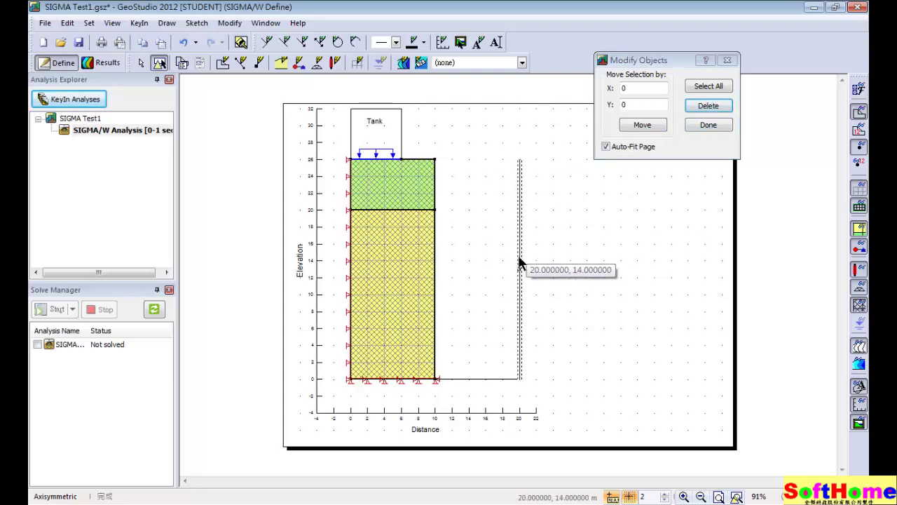
click(706, 107)
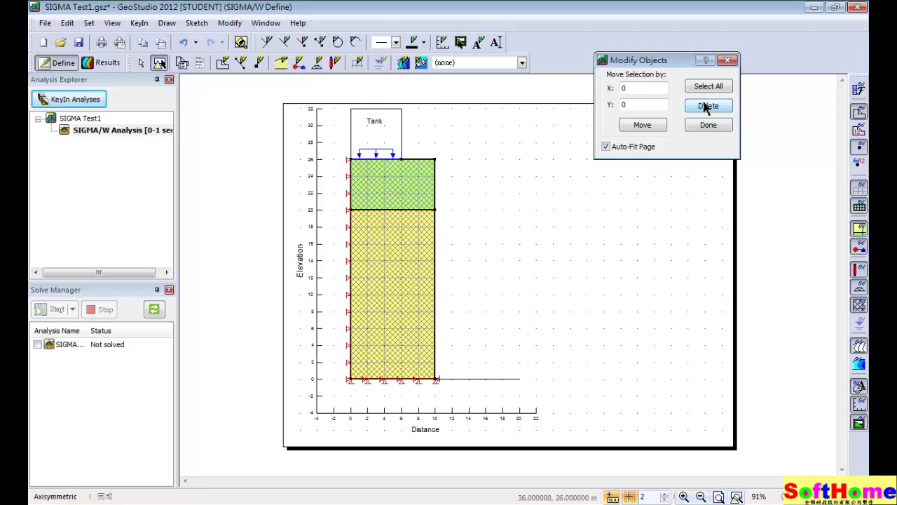
click(728, 61)
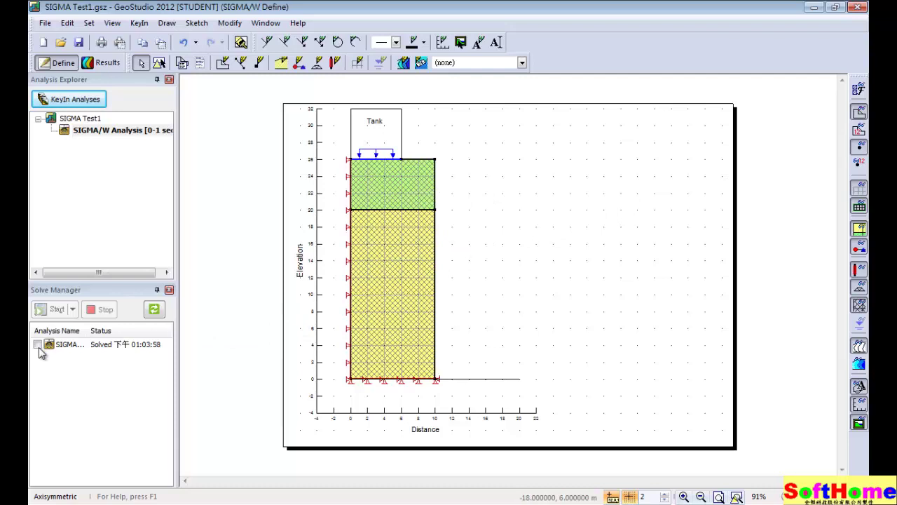
- Solve the analysis and contour the results by Y-Total Stress
click(37, 345)
click(54, 309)
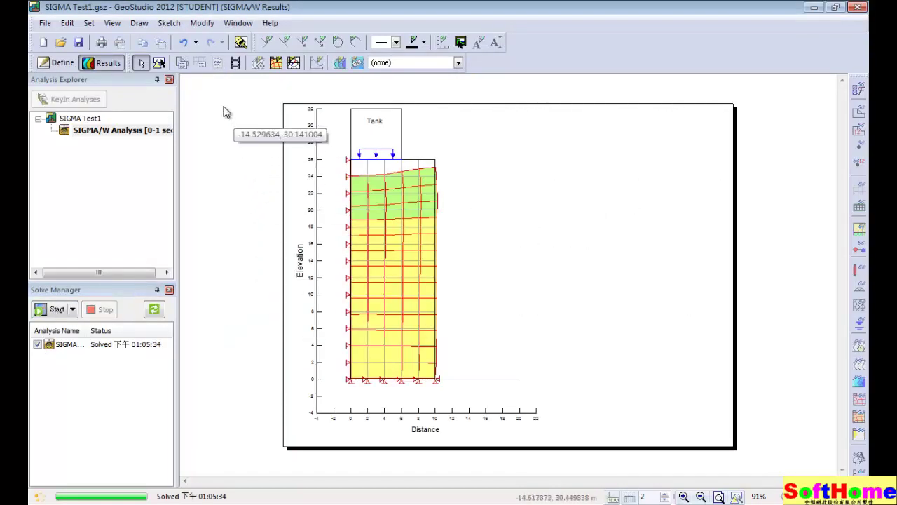
click(442, 63)
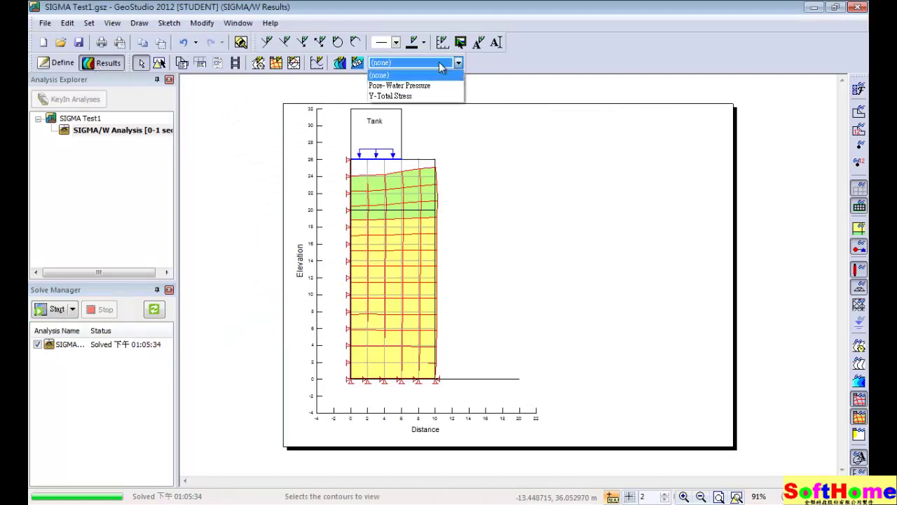
click(405, 96)
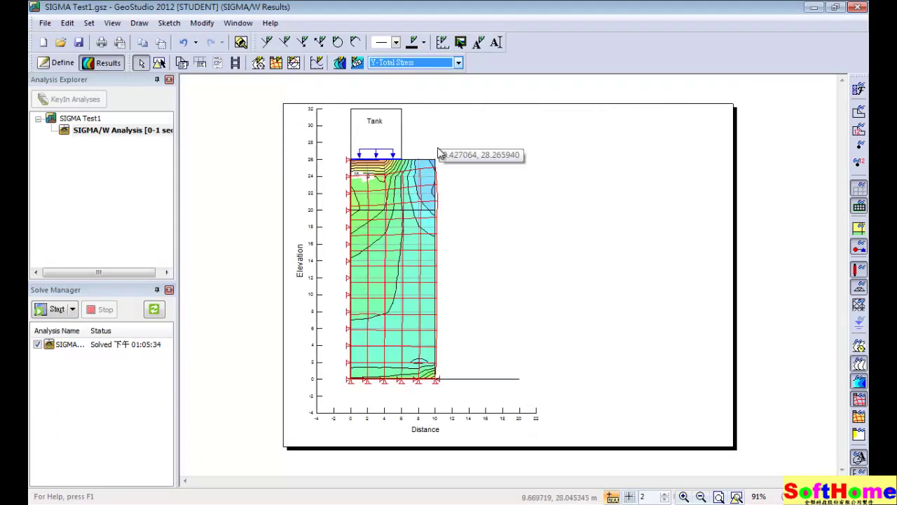